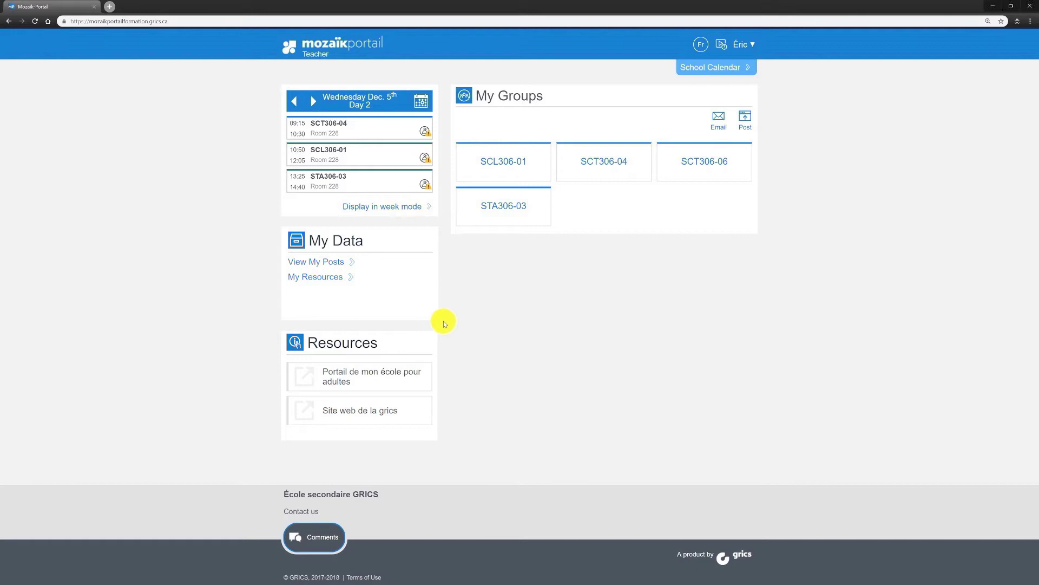
Create a 'Science and Technology' folder in My Resources and check its options menu
click(318, 278)
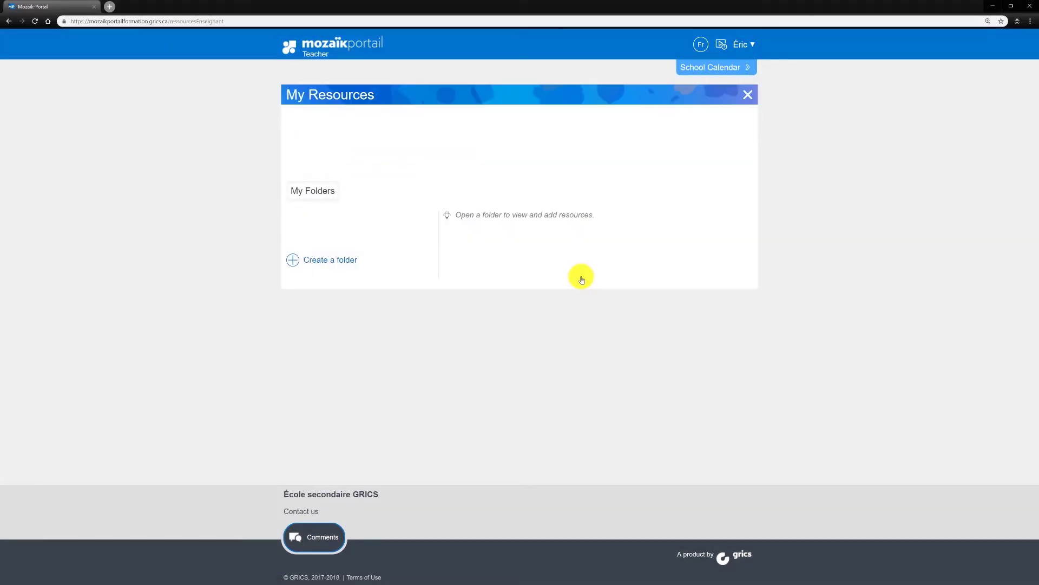
click(348, 261)
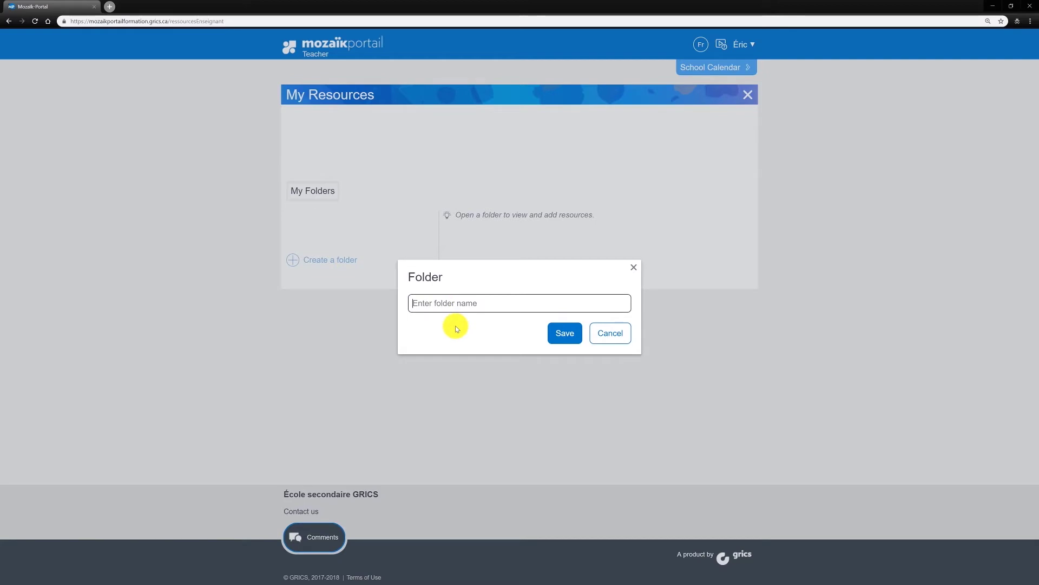
text(Scie)
text(ol)
text(ogy)
click(564, 333)
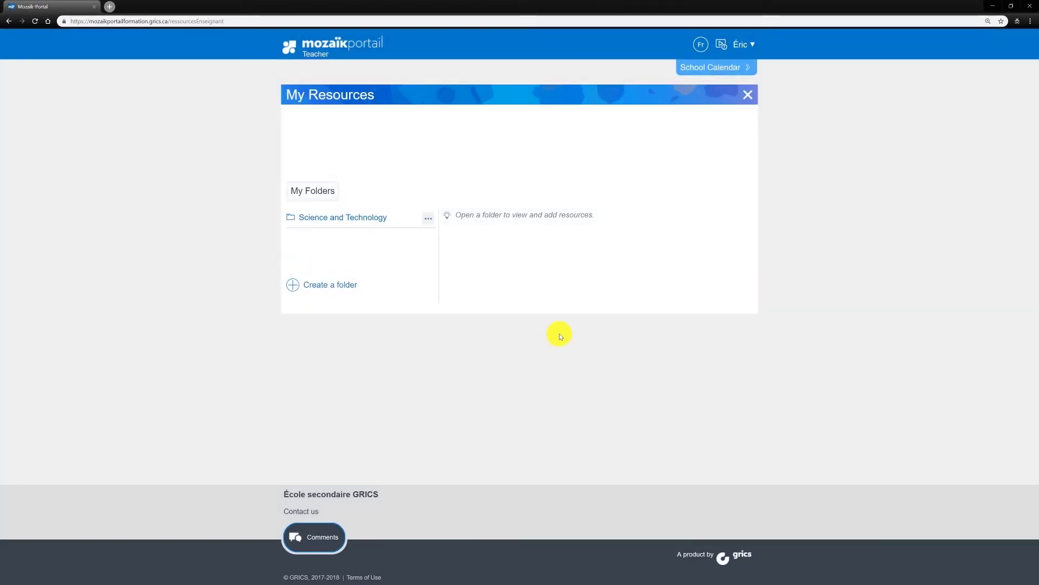
click(429, 219)
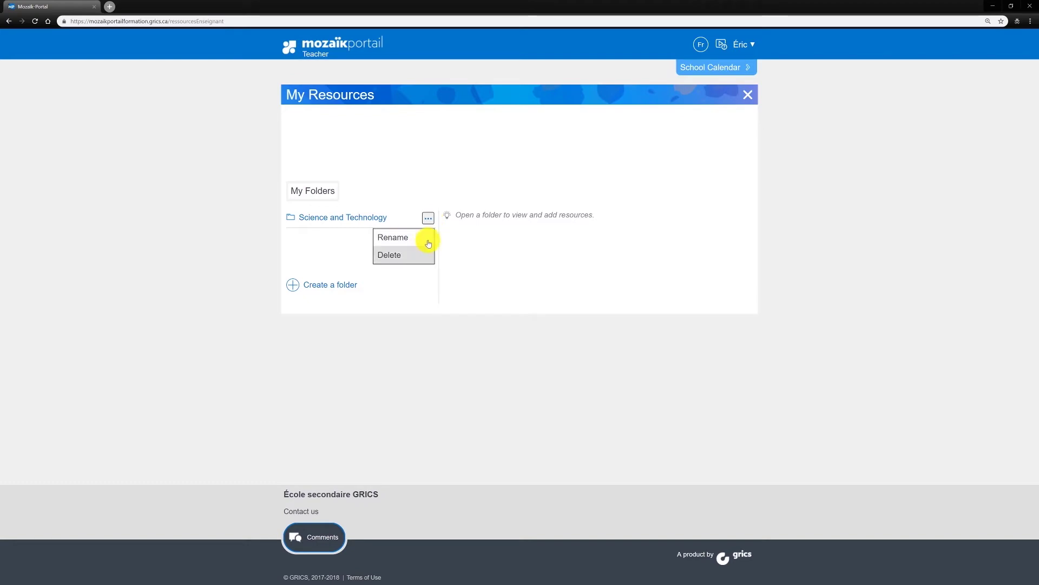
click(428, 218)
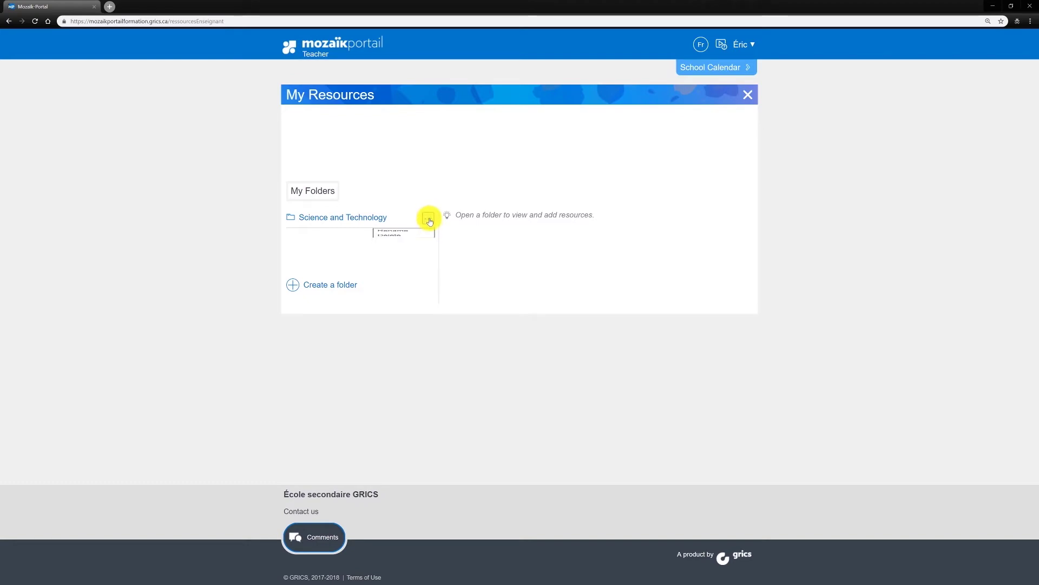
Add a Lab report link with the pasted web address and both notes, then verify the link opens
click(368, 218)
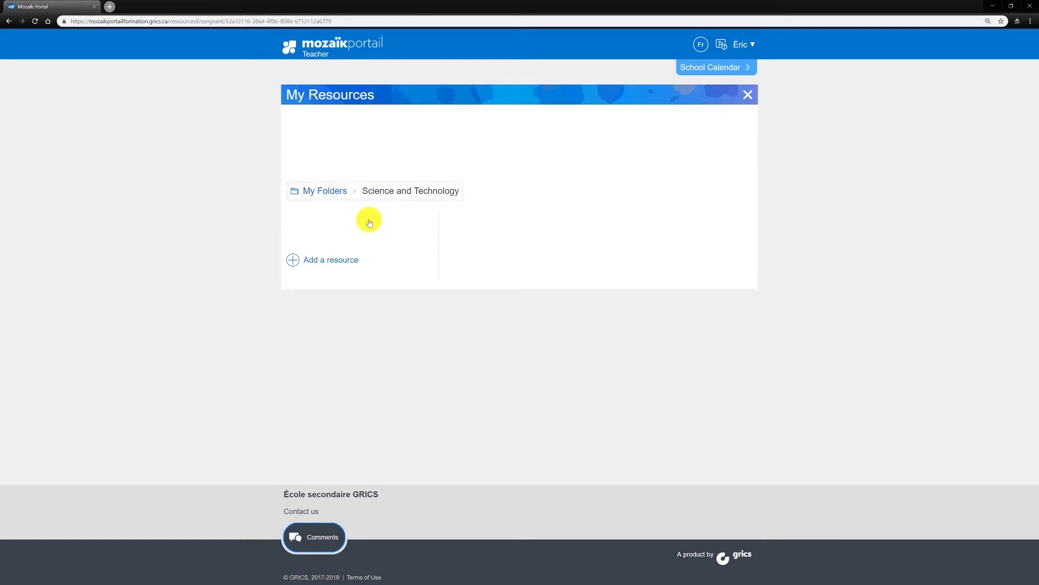
click(346, 260)
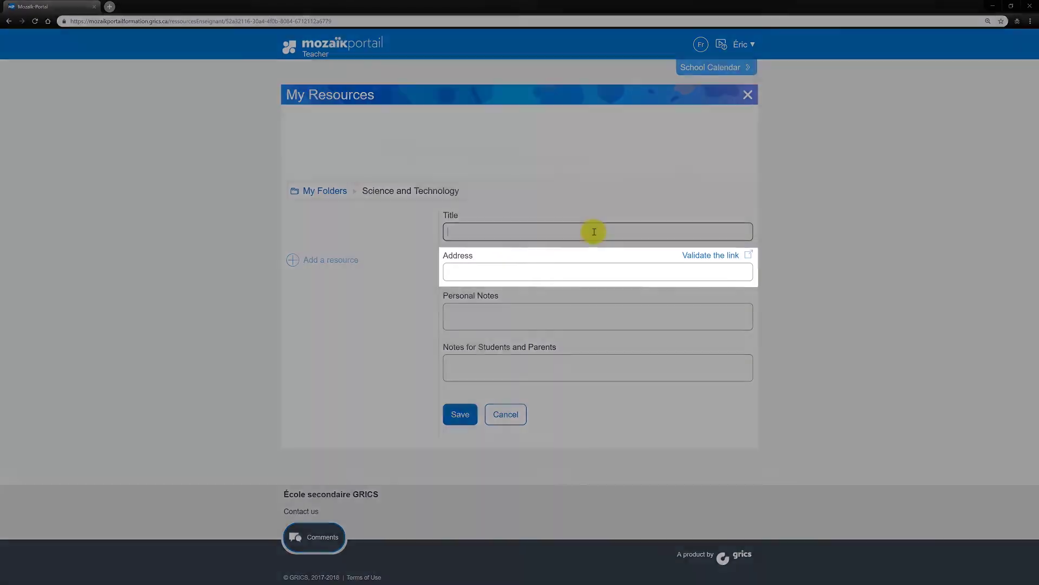
text(Lab report)
click(530, 271)
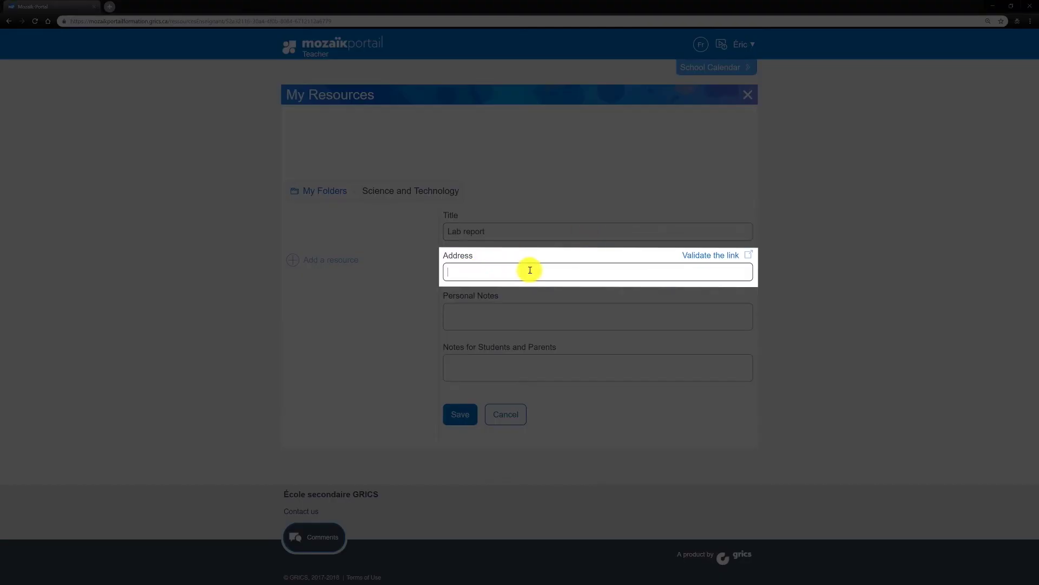
text(https://www.learnquebec.ca/write-a-lab-report1#content-463659)
click(471, 315)
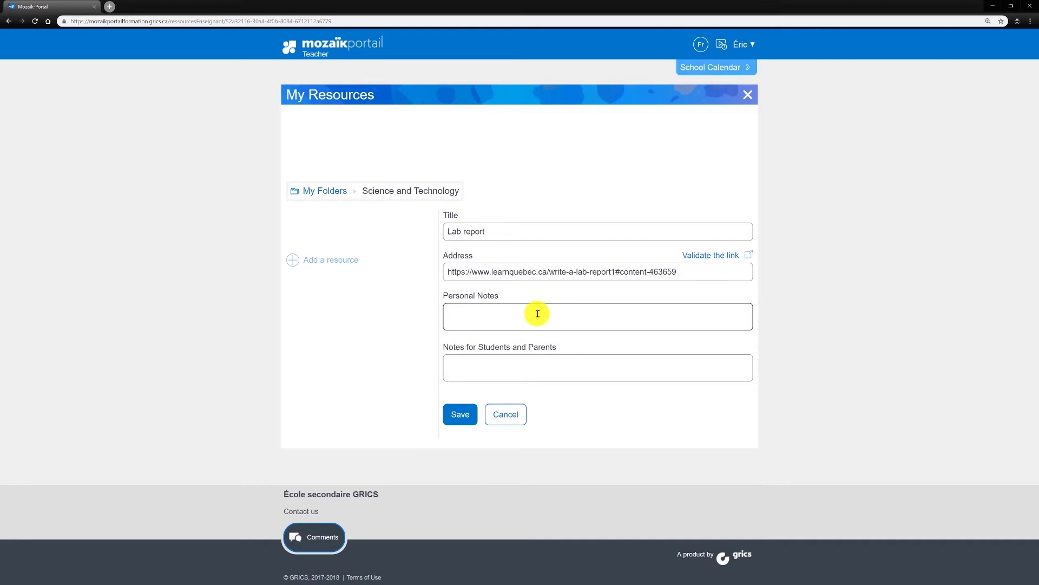
text(Review in class.)
click(563, 365)
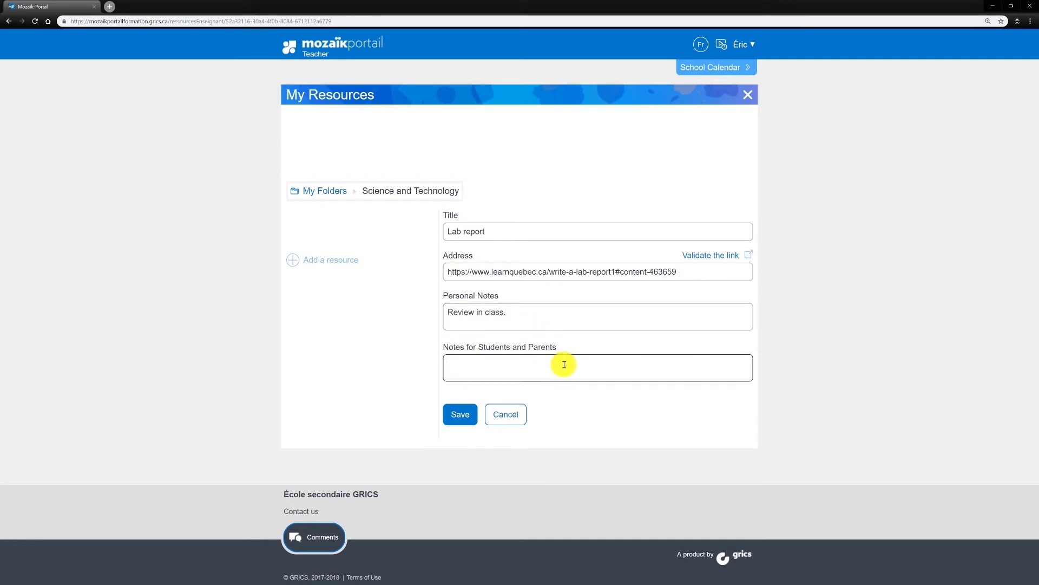
text(Use this websi)
text(te to help)
text( write a compreh)
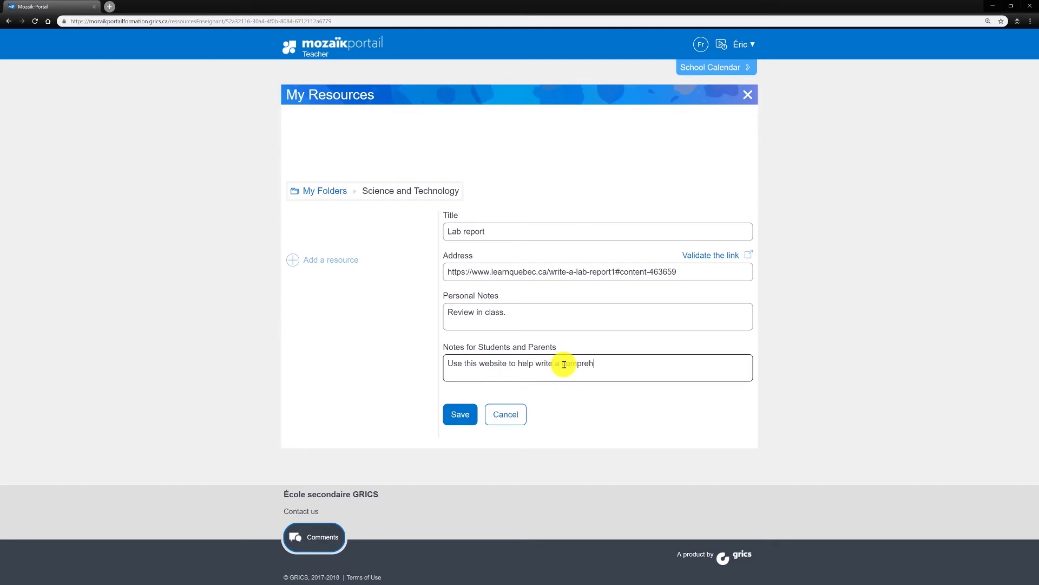
text(ensive lab report.)
click(709, 257)
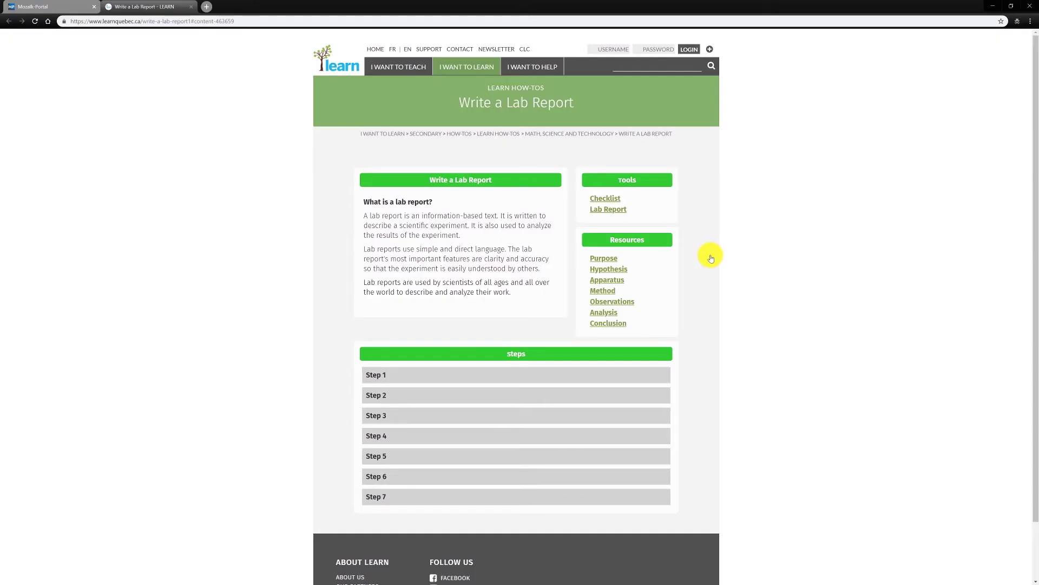
key(ctrl+w)
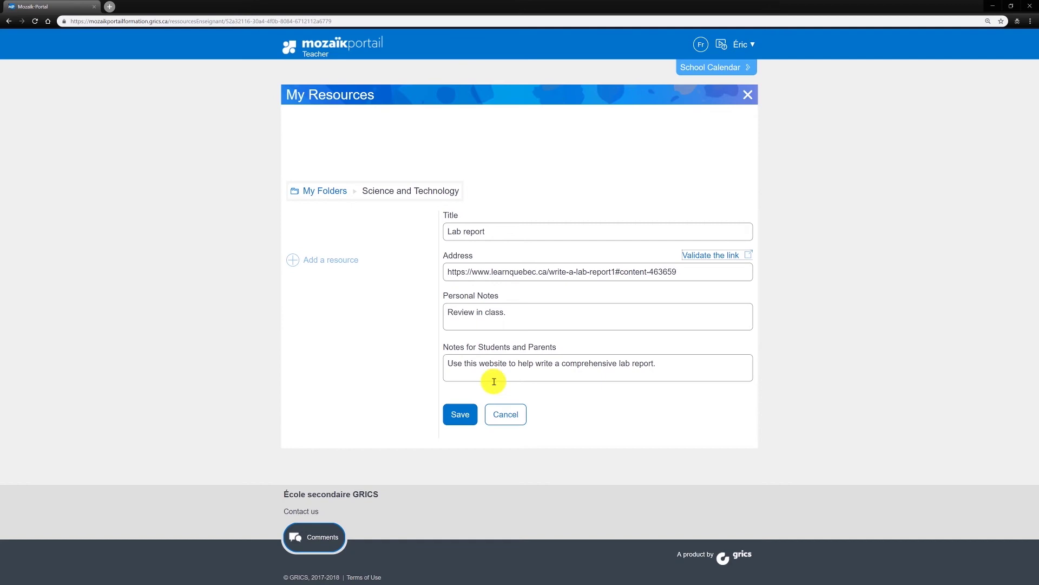
Save Lab report, share it with MATHS SCIENCES students, and tick Add to my workspace
click(459, 424)
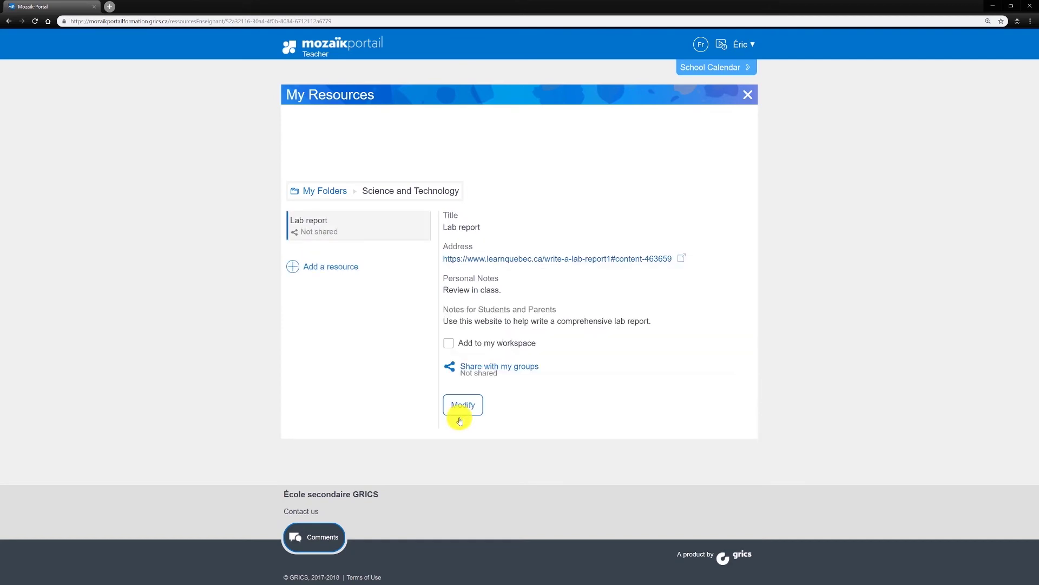
click(499, 365)
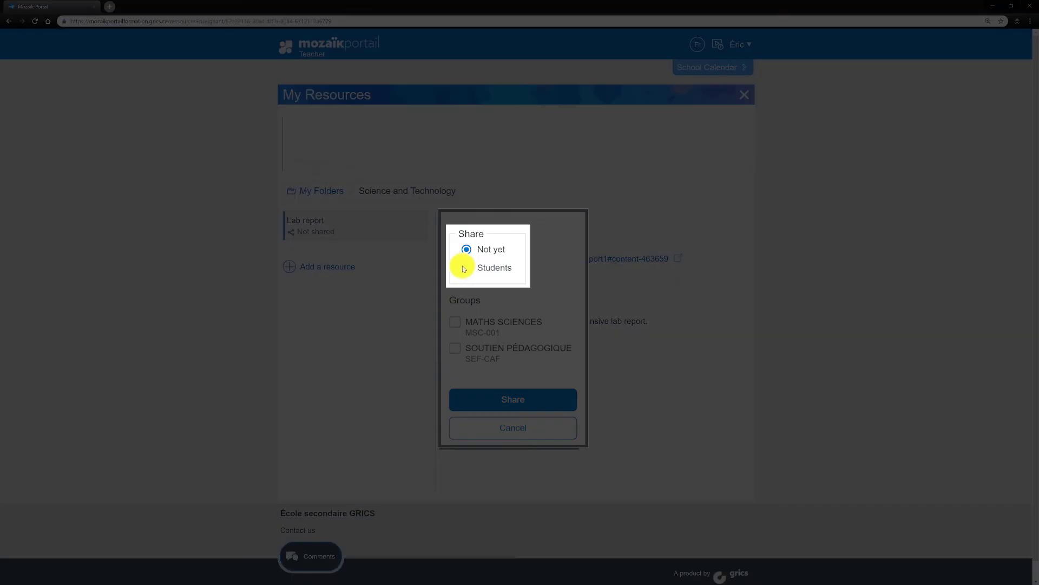
click(465, 267)
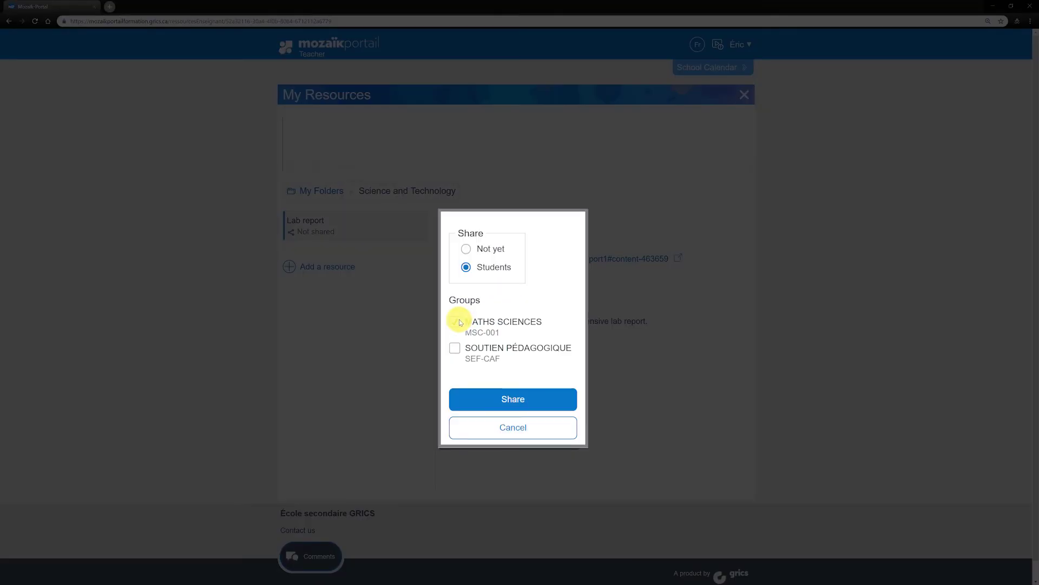
click(456, 322)
click(510, 401)
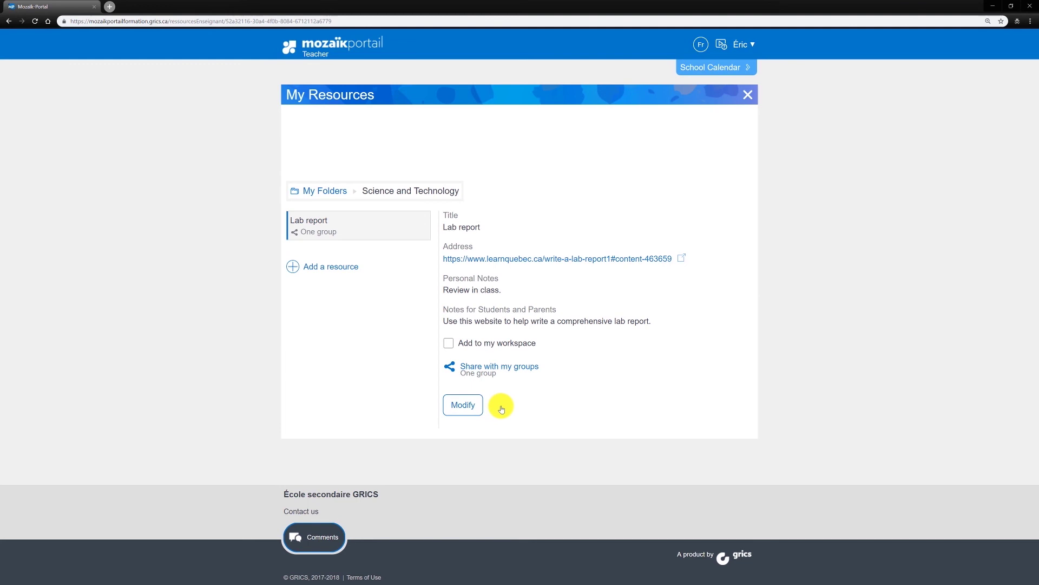
click(450, 343)
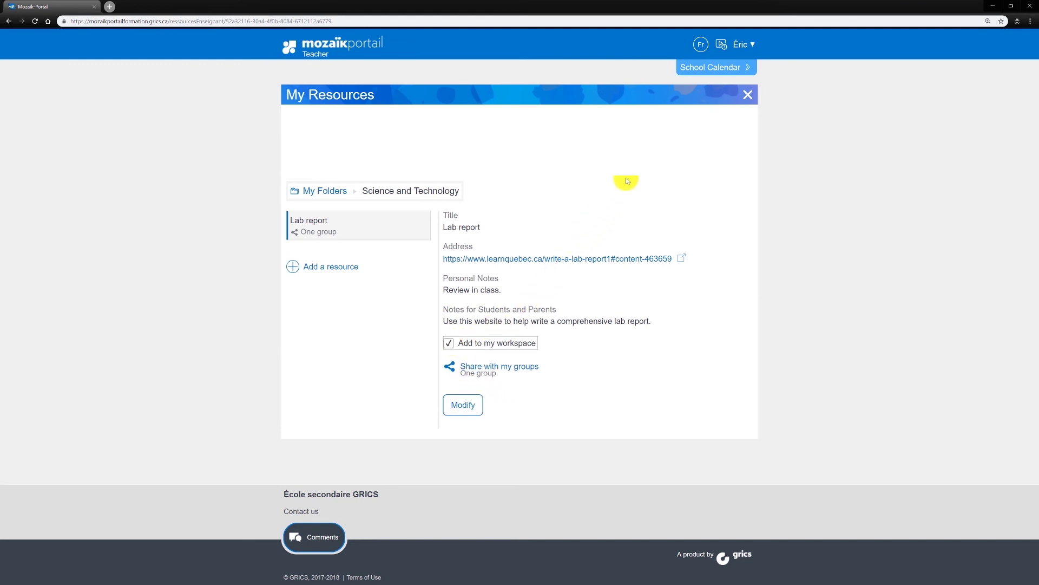